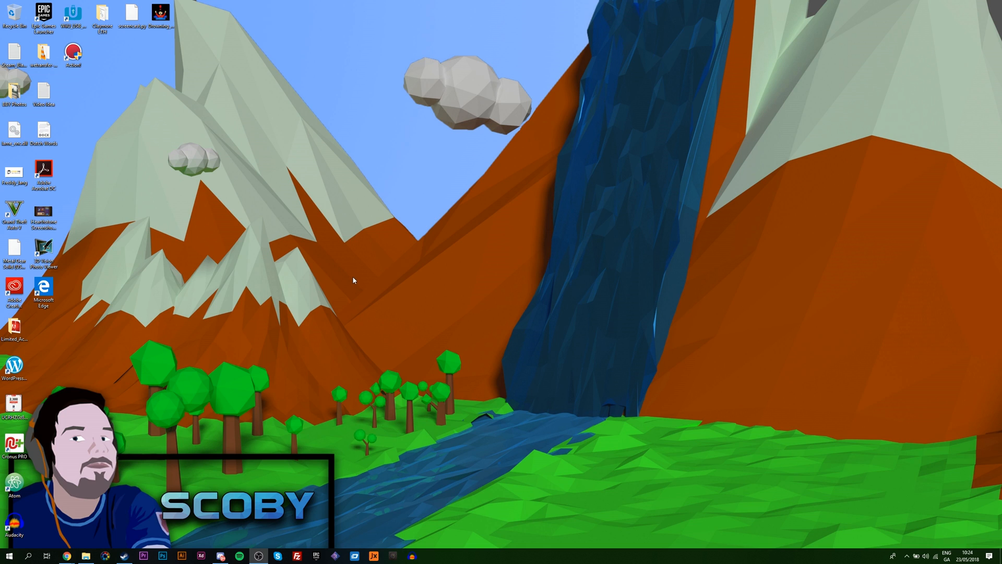
Step: Show the Zip rar and 7z folder on drive D with its three blank text files
click(86, 556)
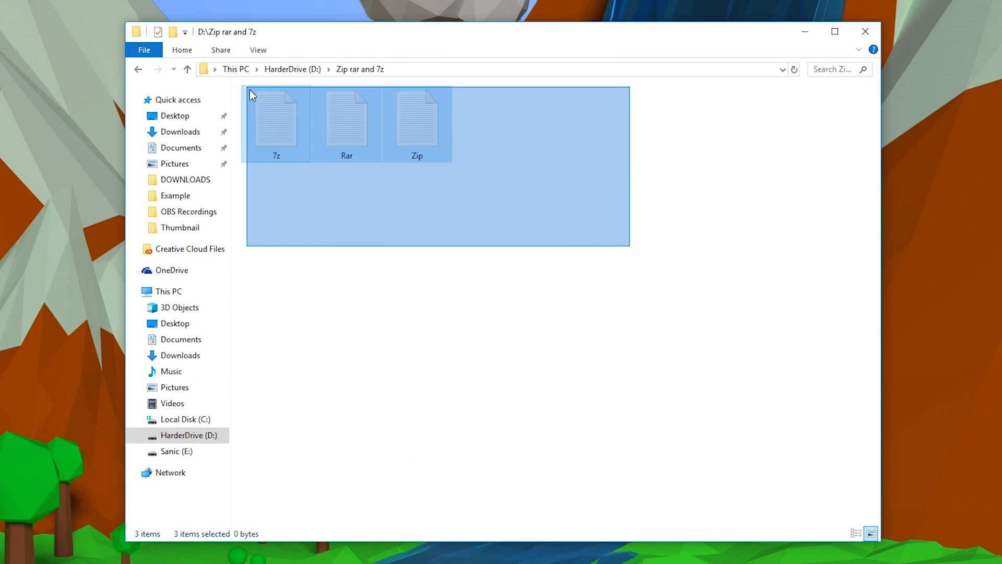
drag(618, 249, 342, 218)
click(306, 126)
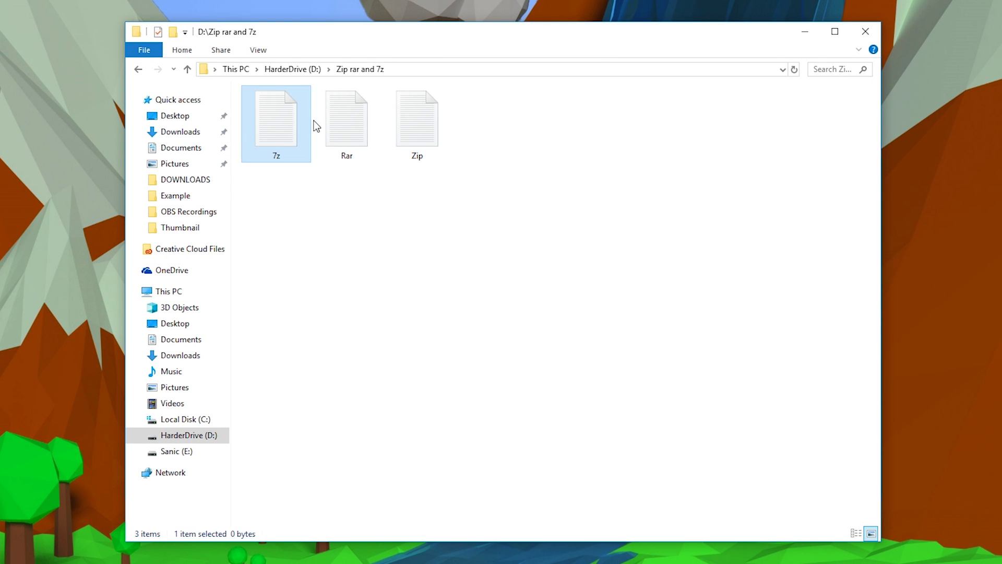
click(448, 122)
click(474, 247)
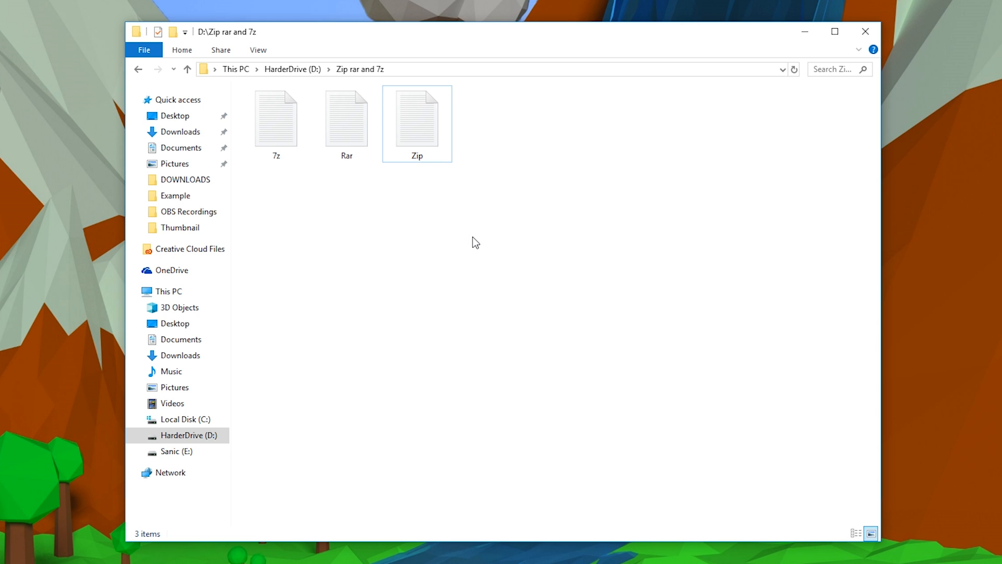
Step: Look over the 7z, Rar and Zip text files and leave only the Zip file selected
click(281, 107)
click(362, 119)
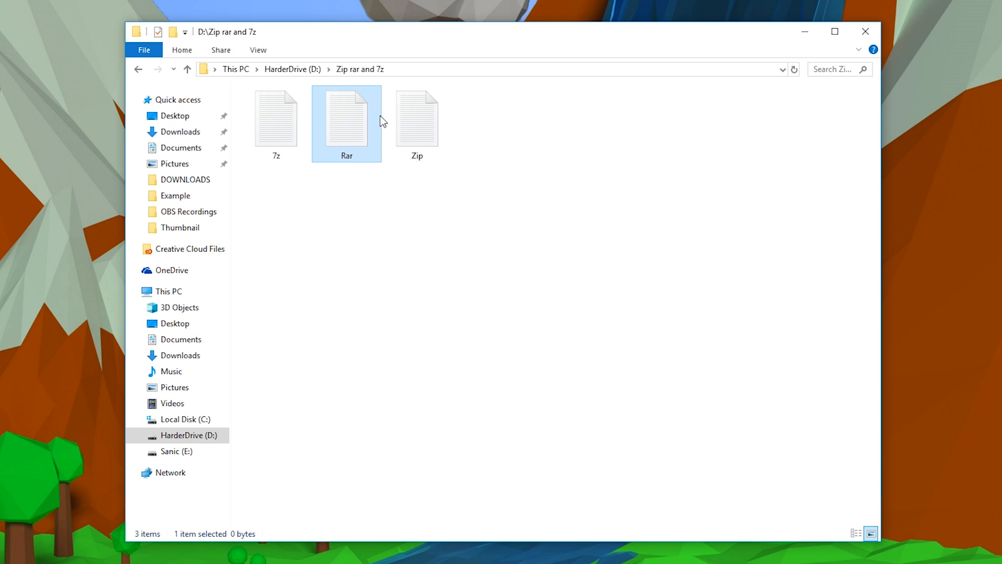
click(438, 128)
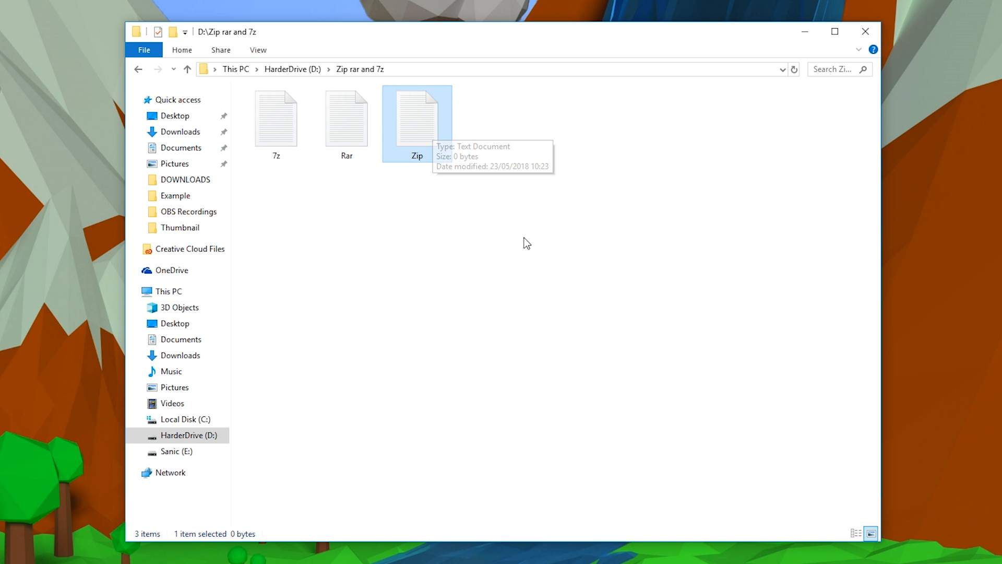
drag(505, 218, 295, 119)
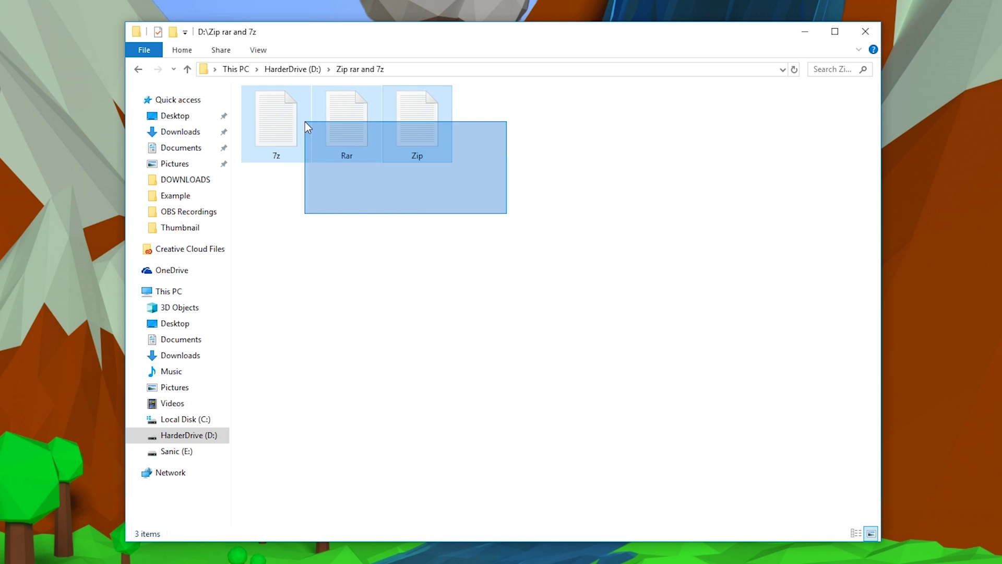
click(440, 231)
click(420, 130)
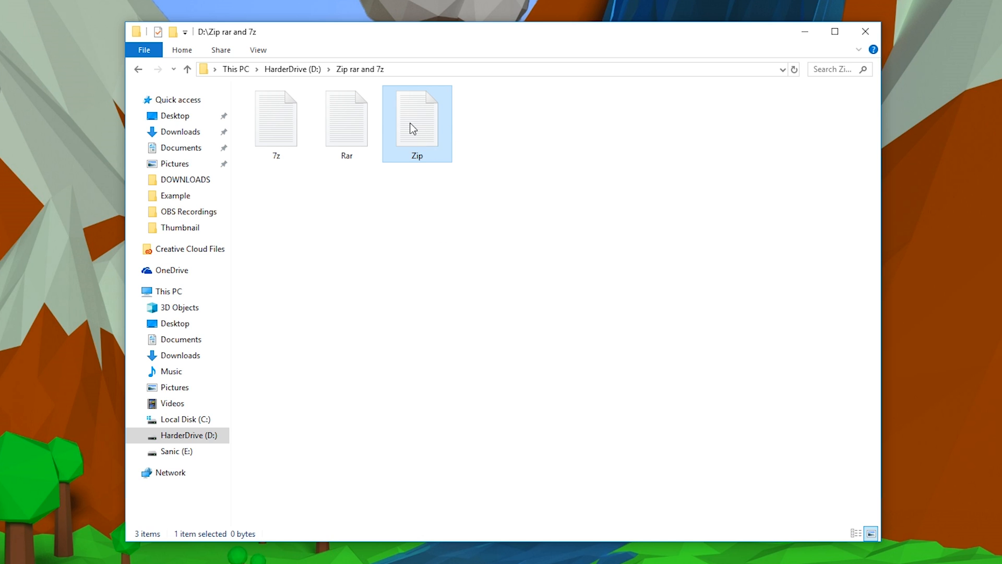
Step: Send the Zip text file to a compressed (zipped) folder, keeping the name Zip
right_click(414, 122)
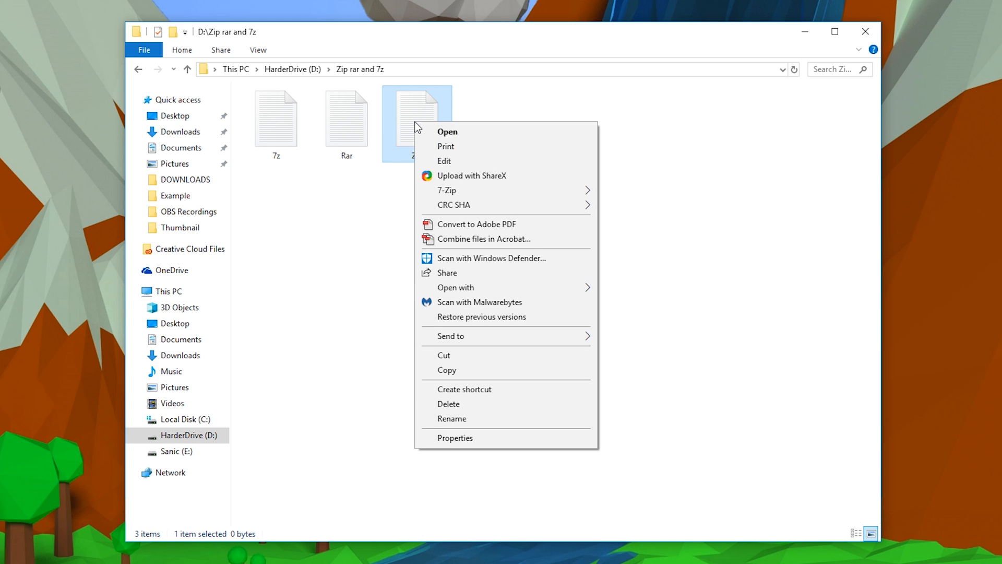
mouse_move(451, 336)
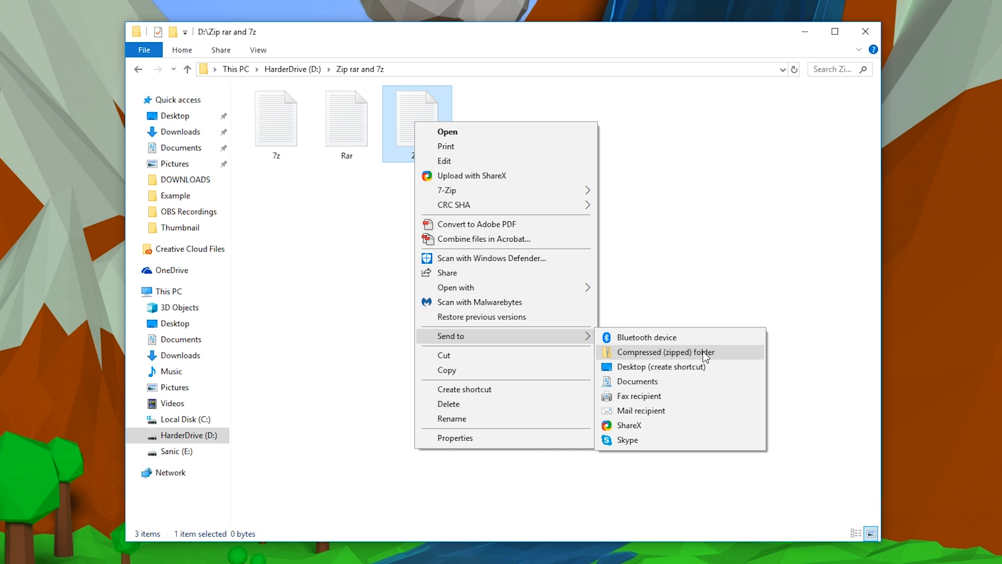
click(674, 354)
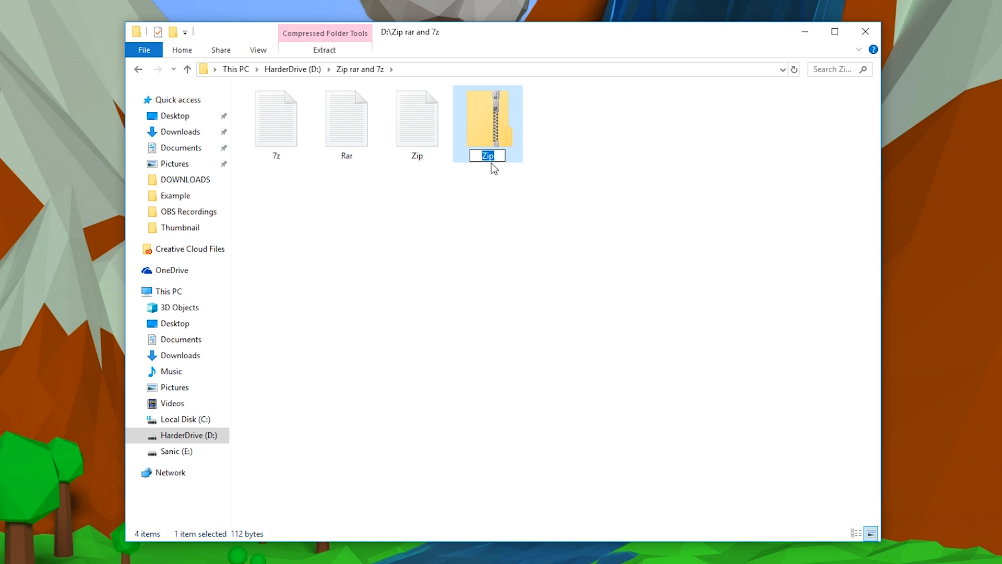
click(538, 163)
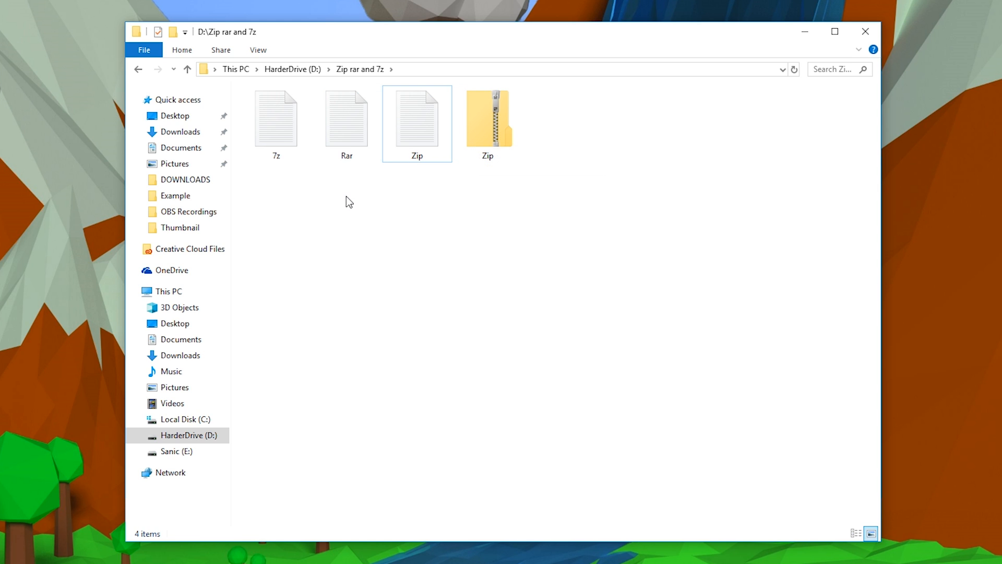
drag(347, 200, 280, 128)
click(325, 201)
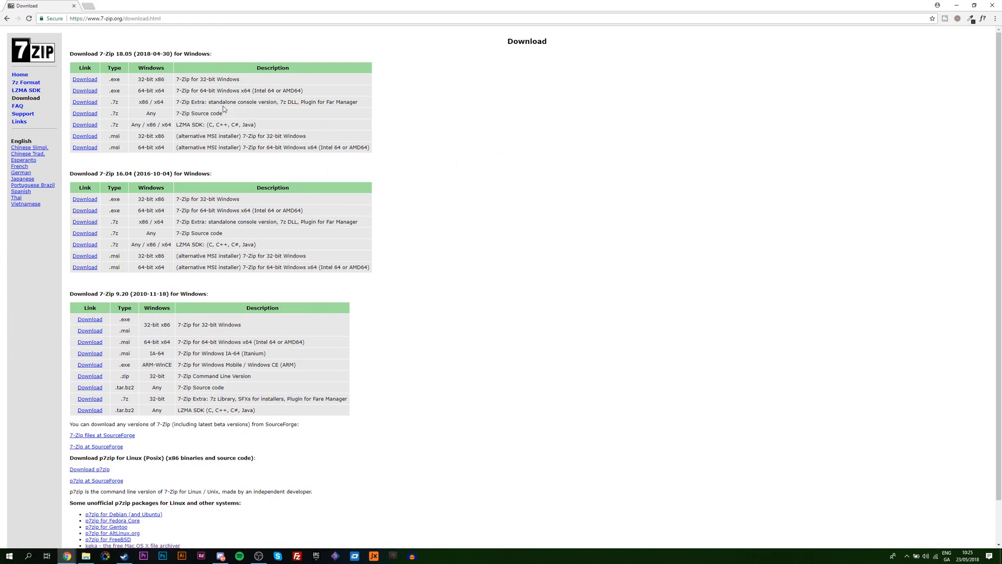
key(ctrl+l)
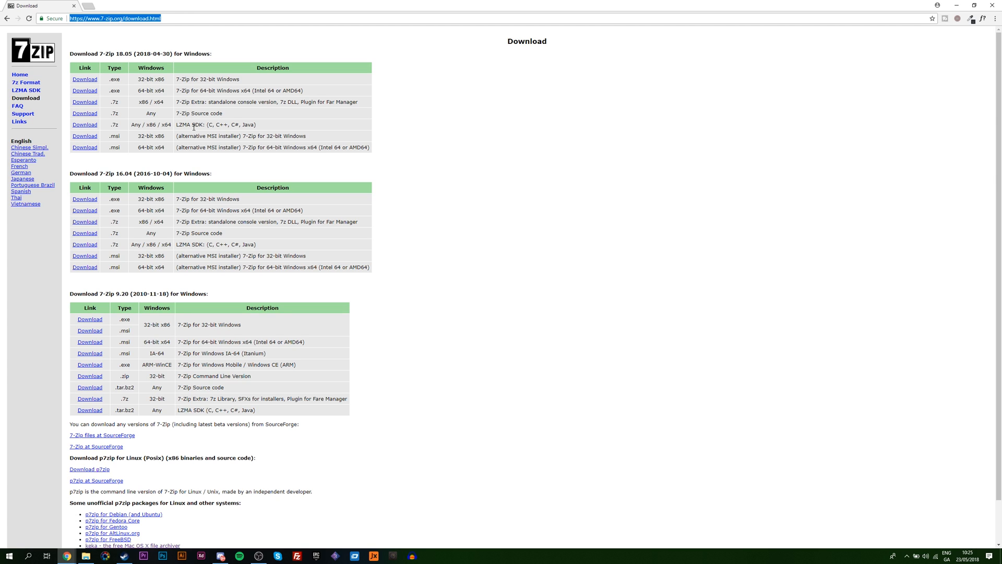
click(439, 183)
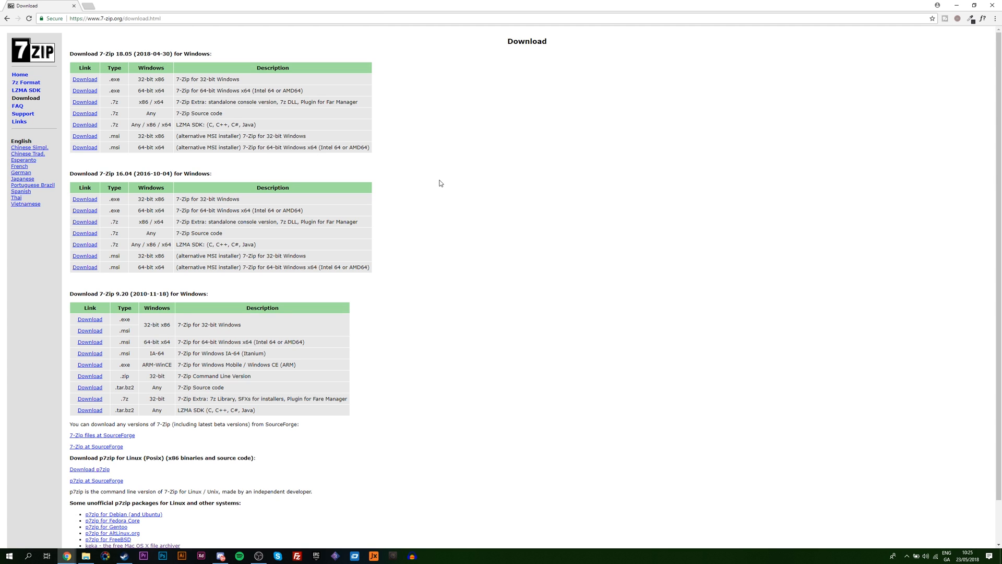
Step: Return to the archives folder and leave only the 7z text file selected
click(956, 6)
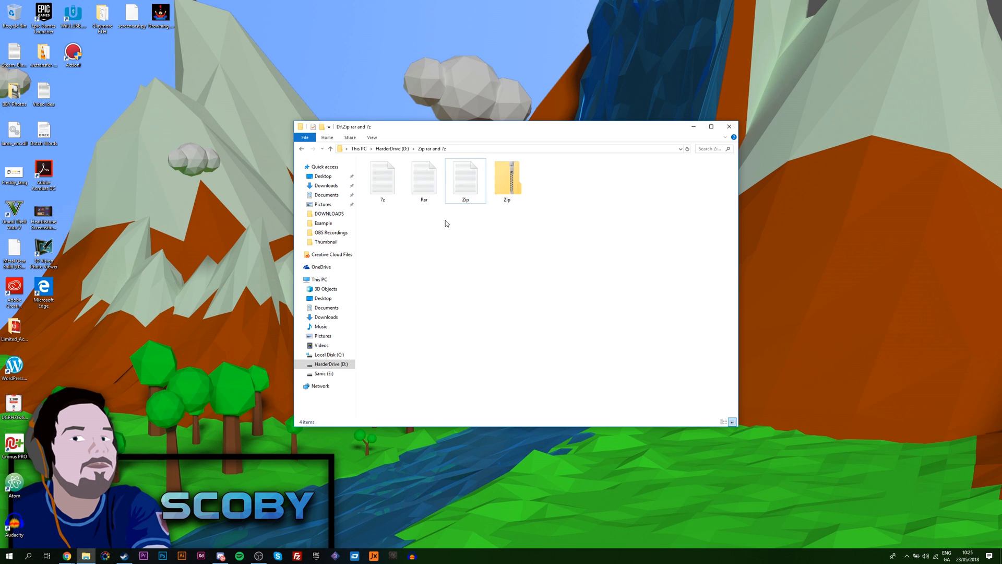
key(Home)
key(Right)
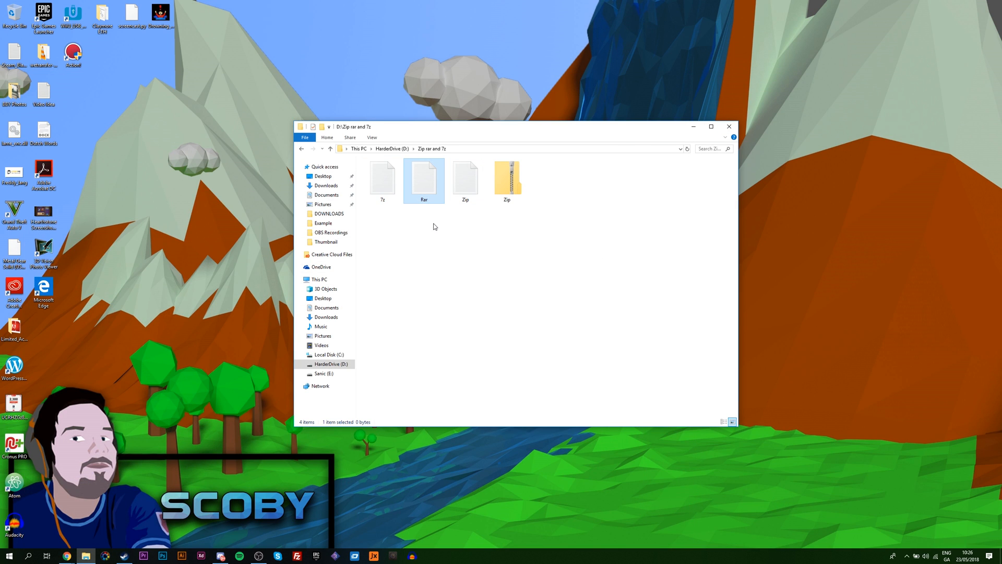
key(Left)
drag(448, 222, 384, 191)
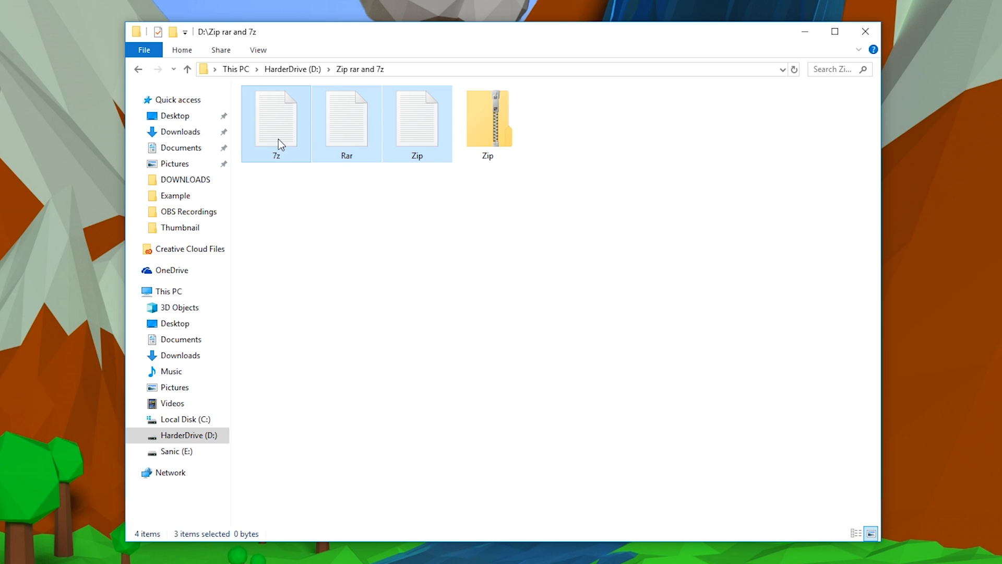
click(308, 195)
click(278, 107)
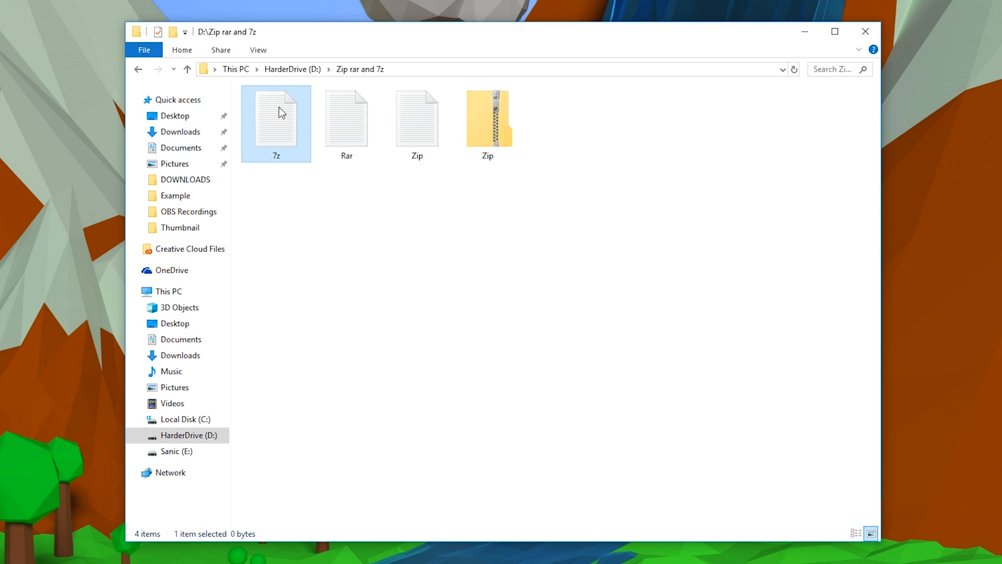
Step: Compress the 7z text file into a 7z archive via its context menu
right_click(273, 117)
mouse_move(345, 178)
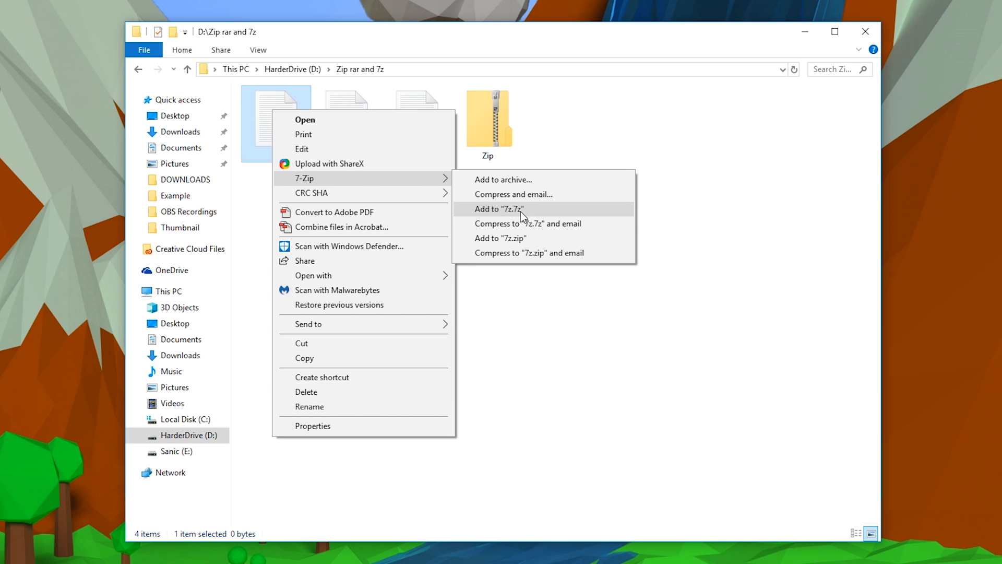
click(527, 209)
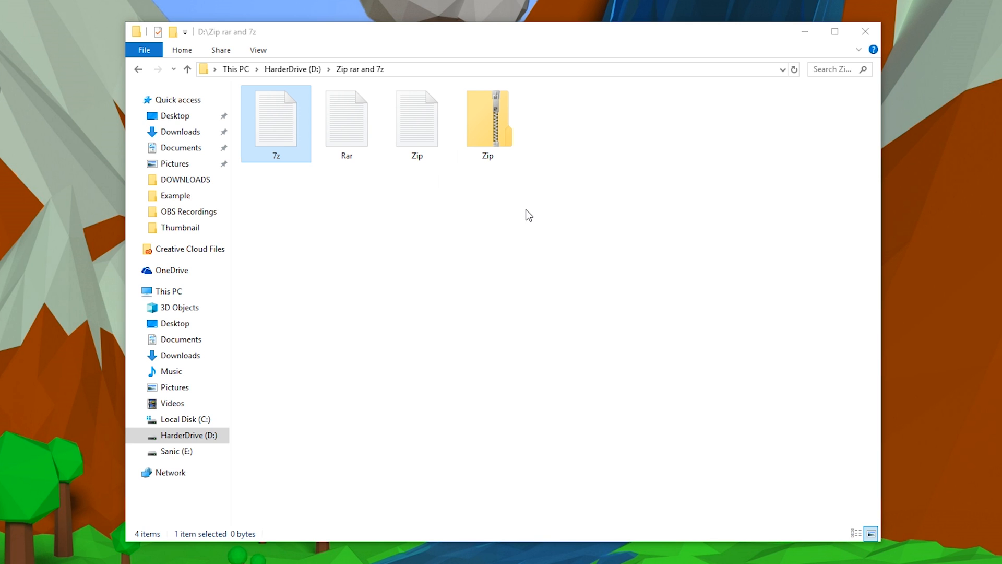
click(283, 129)
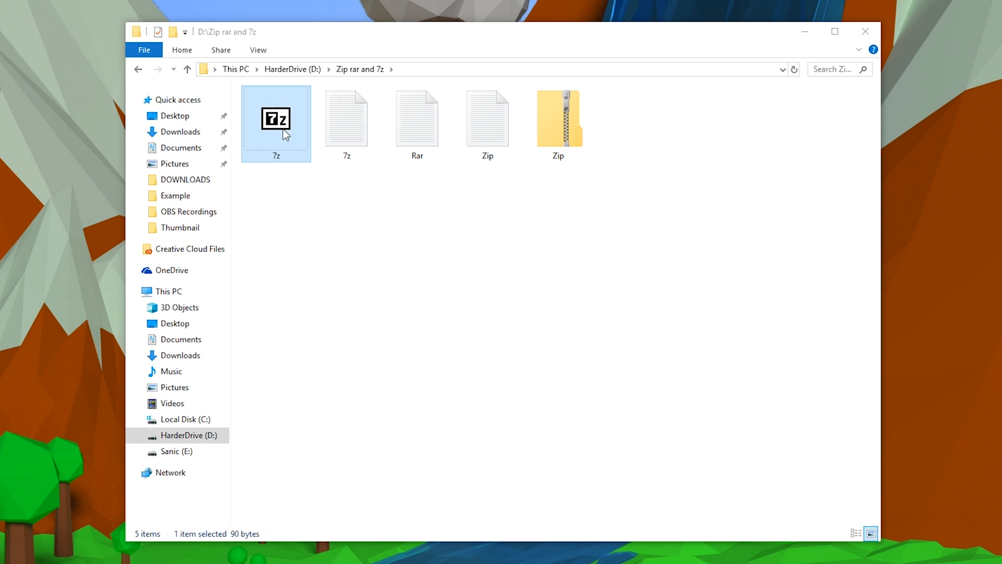
Step: View the 7z archive's Properties Details, then select the blank Rar text file
right_click(266, 124)
click(382, 373)
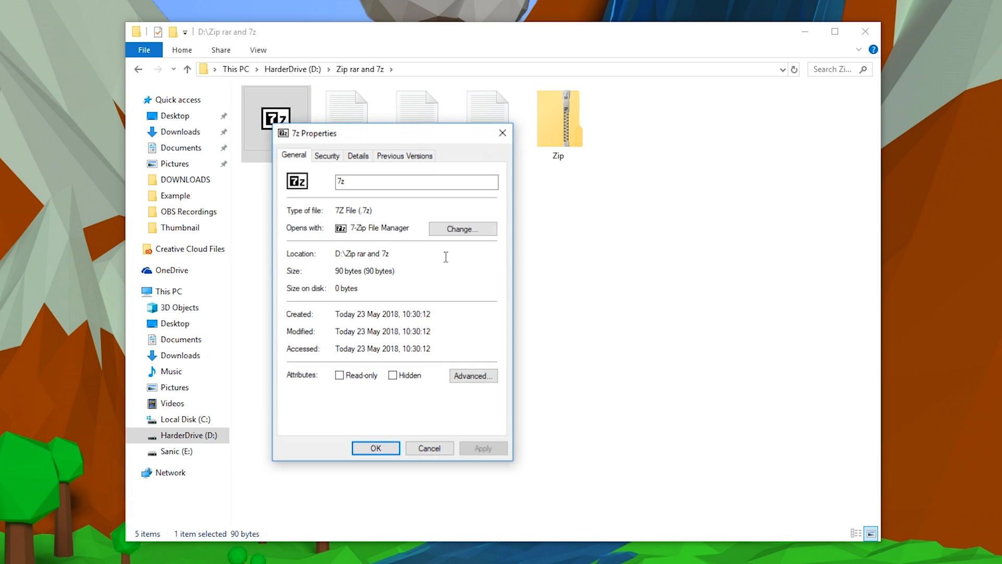
click(360, 156)
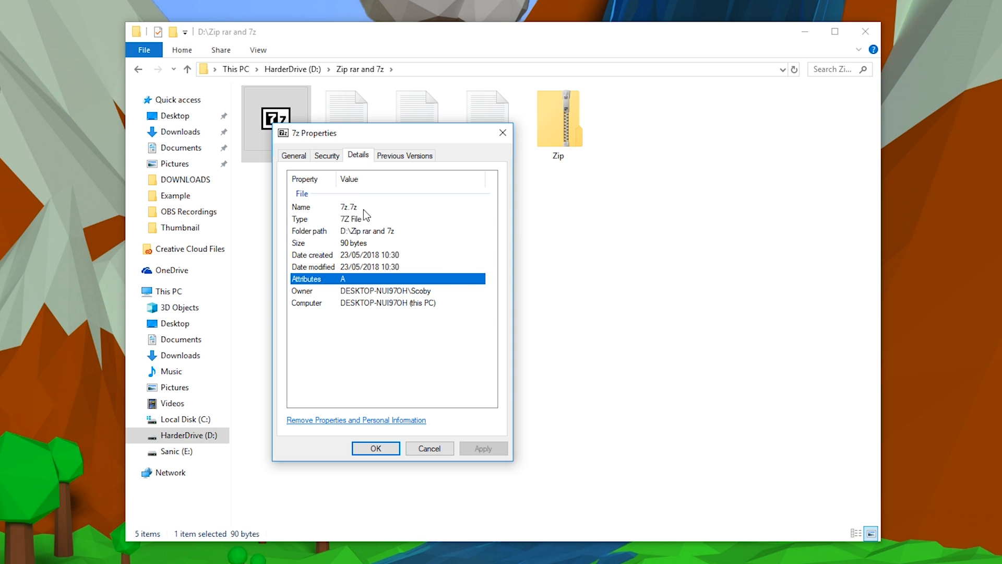
click(502, 135)
click(434, 131)
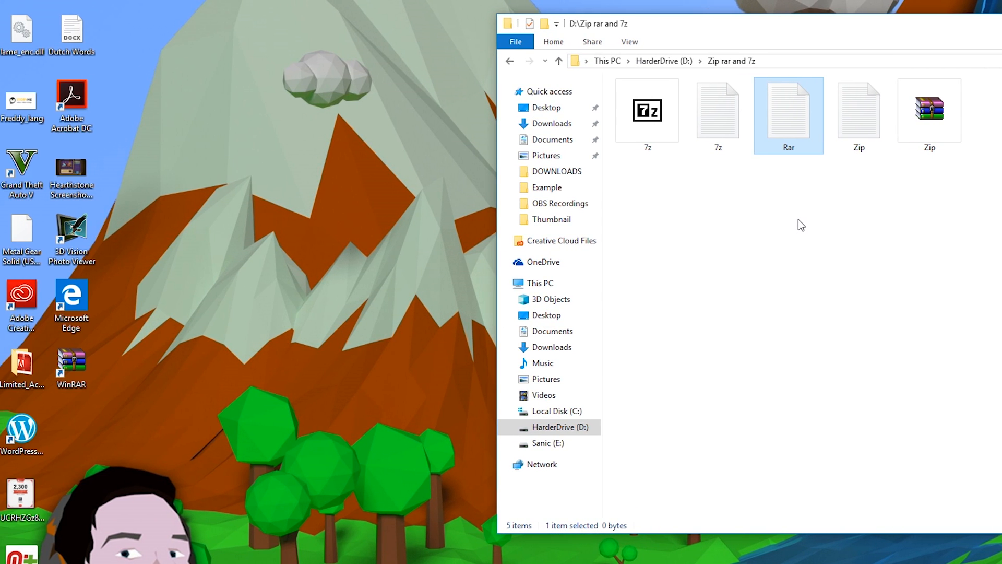
Step: Launch WinRAR from its desktop shortcut
click(79, 348)
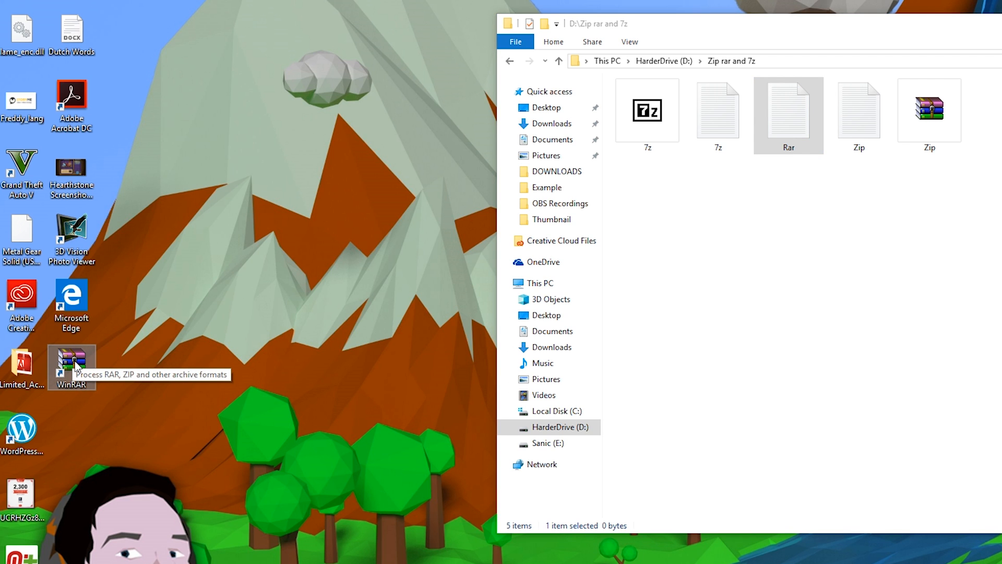
double_click(74, 360)
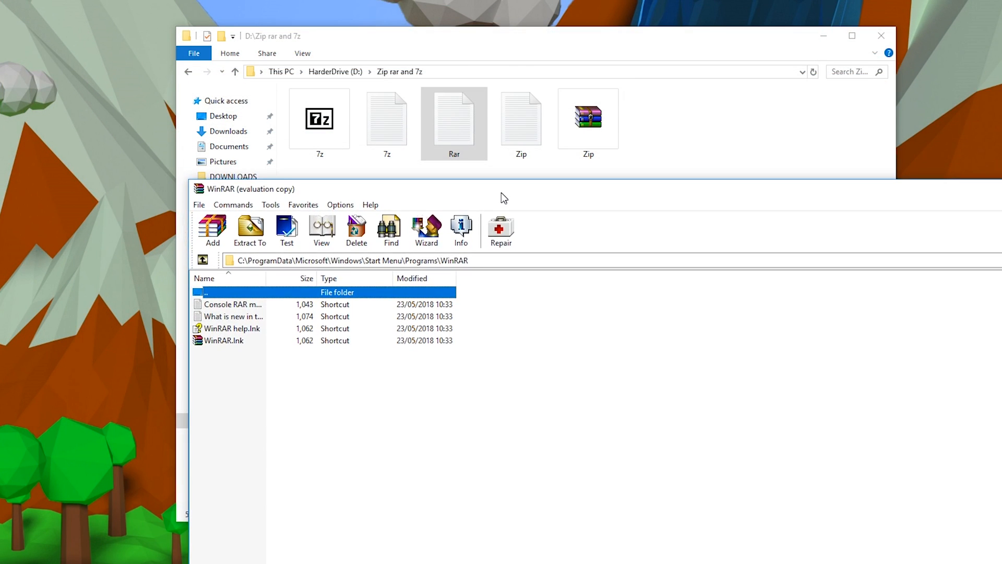
Step: Copy the folder path D:\Zip rar and 7z from Explorer's address bar
drag(415, 81, 501, 202)
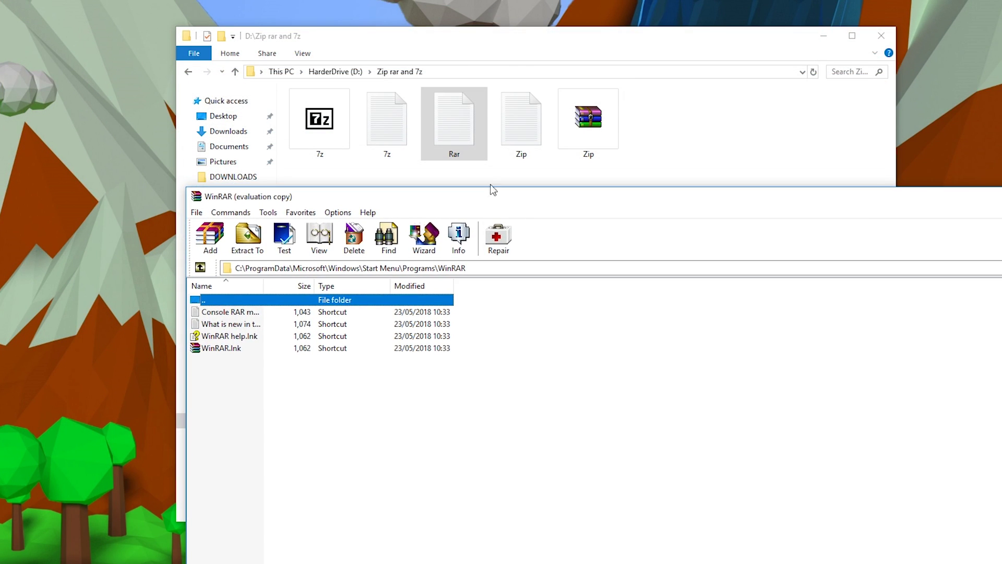
click(443, 40)
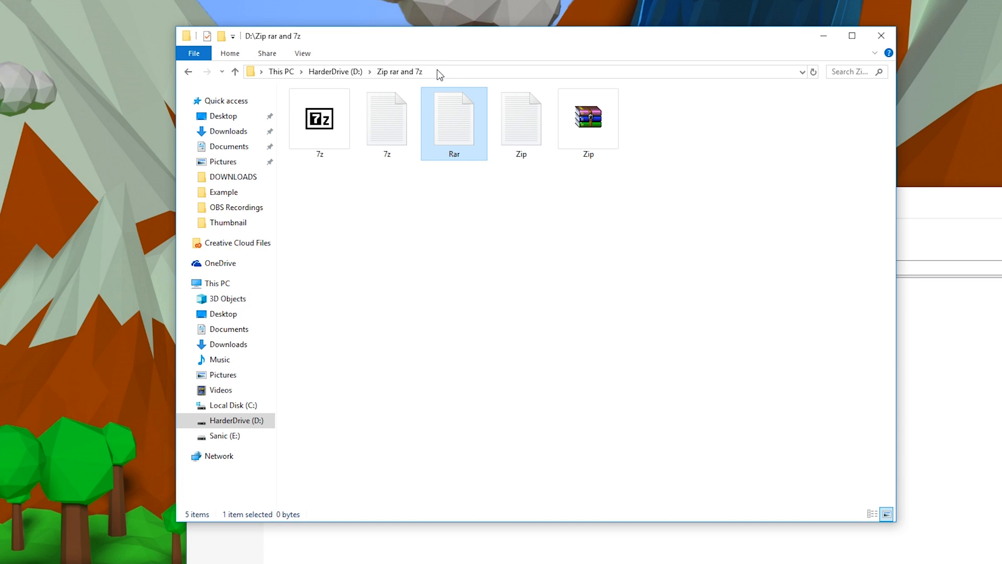
click(414, 73)
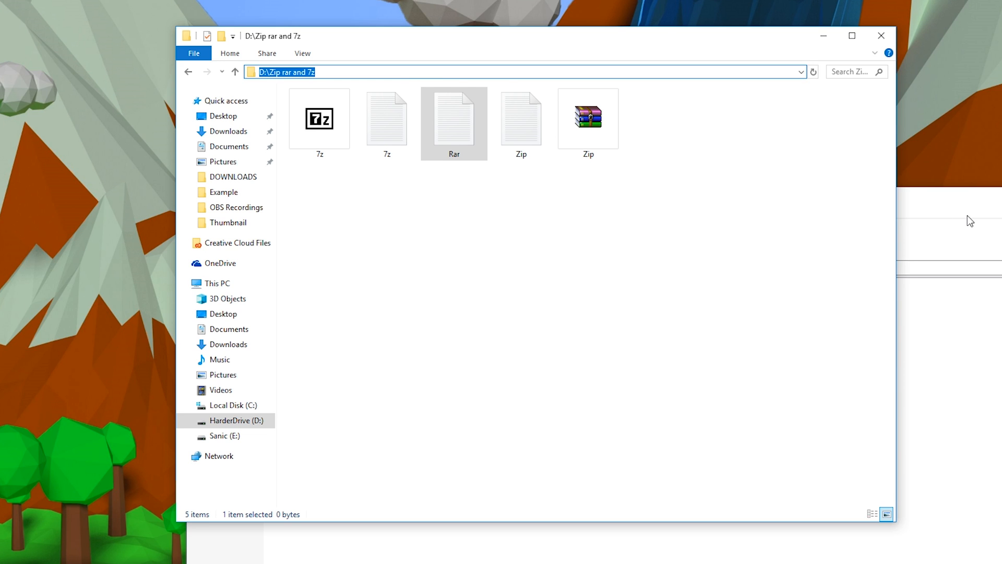
Step: Browse WinRAR to the D:\Zip rar and 7z folder using the pasted path
drag(968, 213, 876, 58)
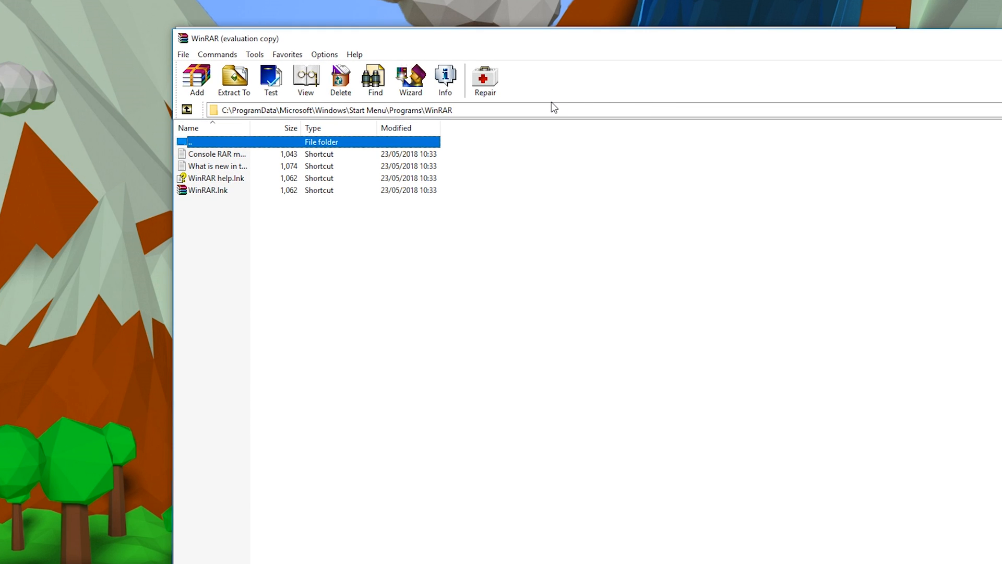
click(542, 111)
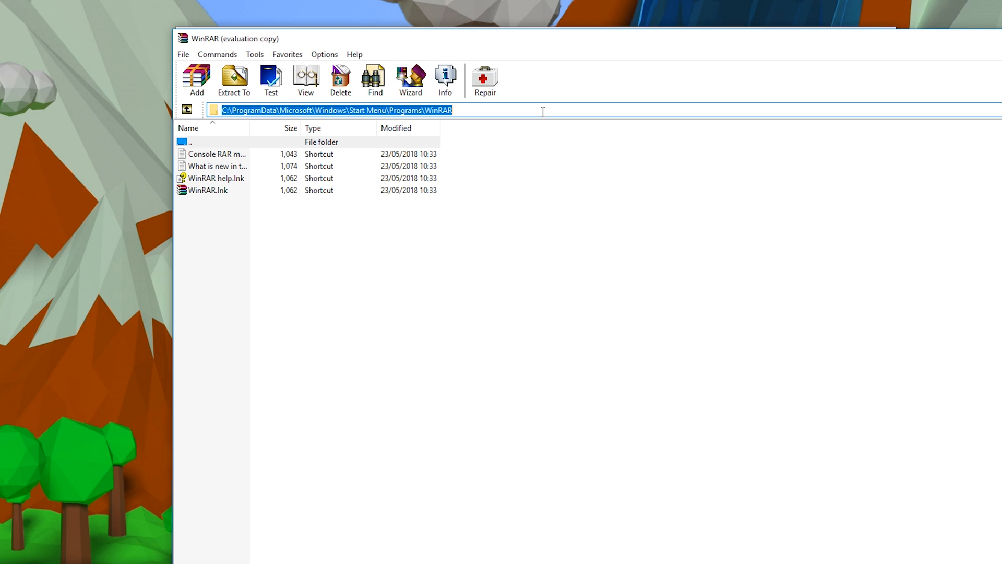
text(D:\Zip rar and 7z)
key(Return)
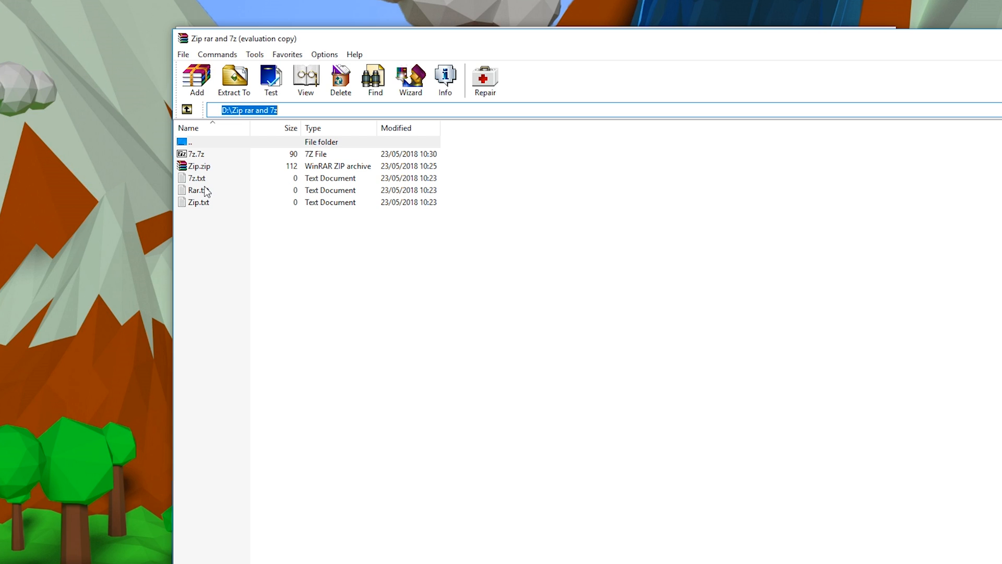
Step: Add Rar.txt to a new RAR-format archive named Rar.rar in the same folder
drag(239, 227, 199, 183)
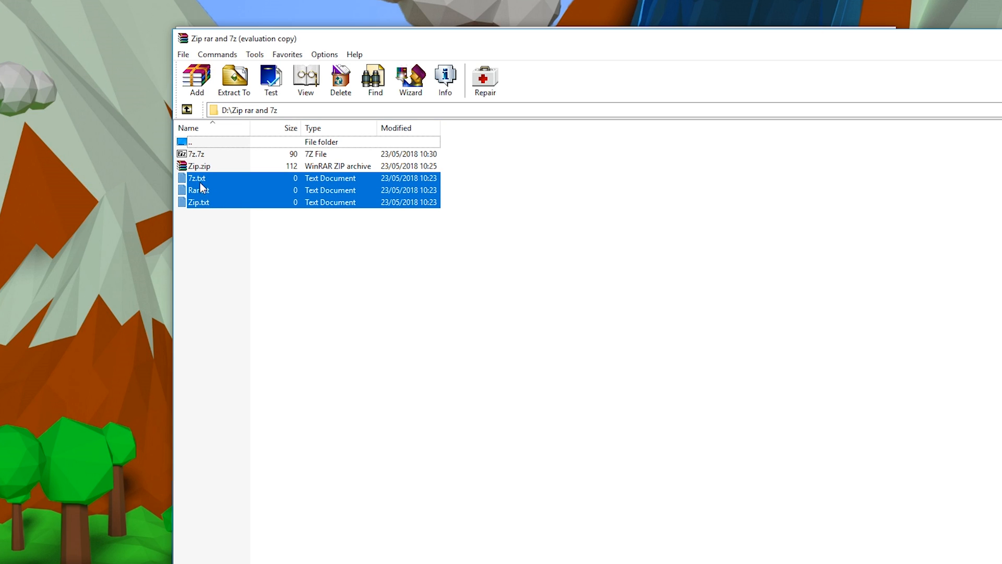
click(232, 238)
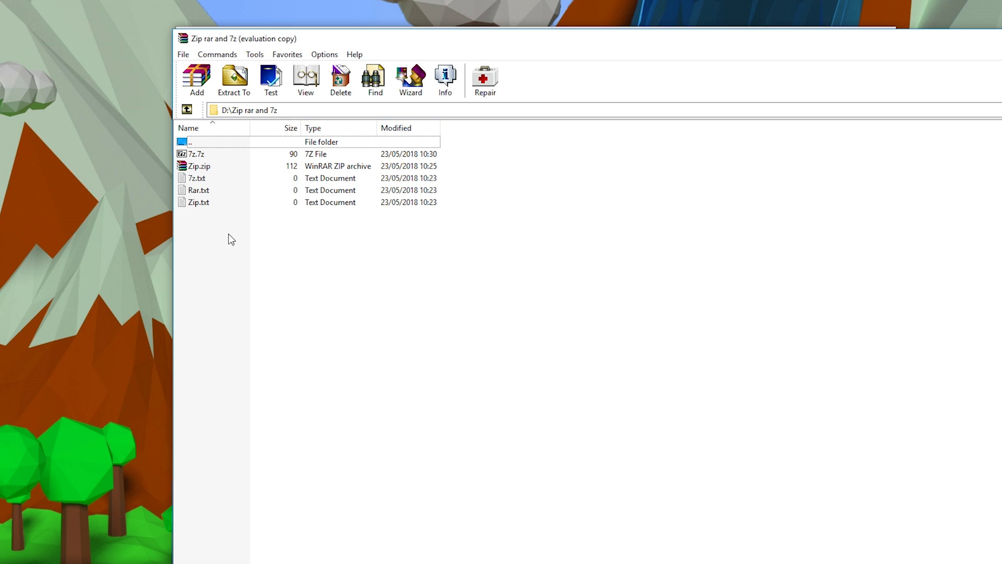
click(196, 190)
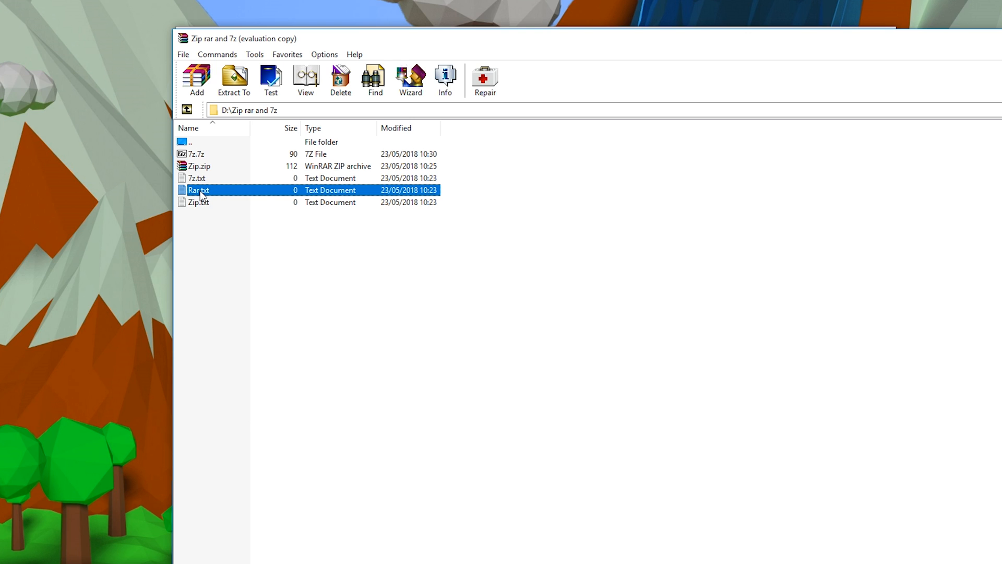
click(197, 79)
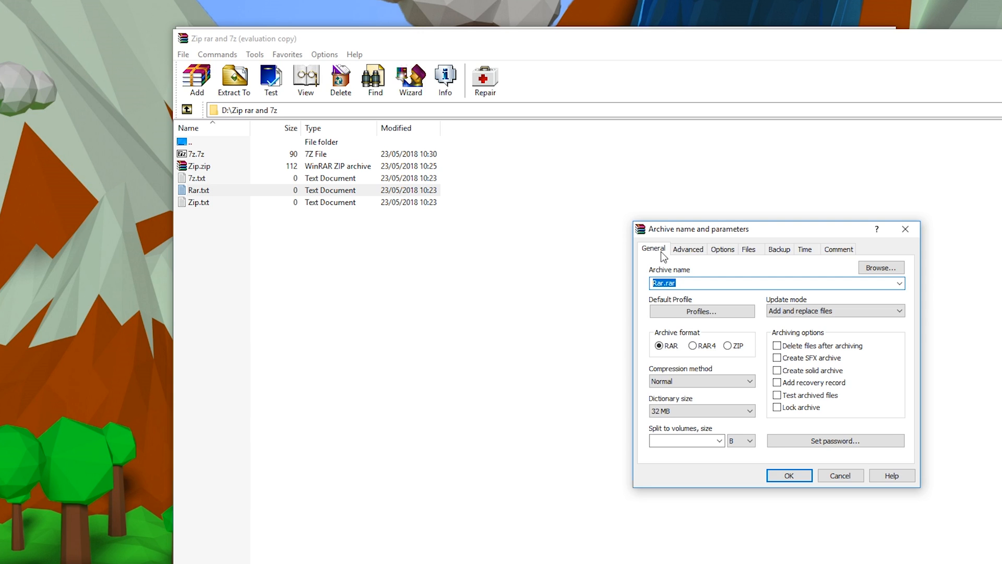
drag(709, 233, 436, 136)
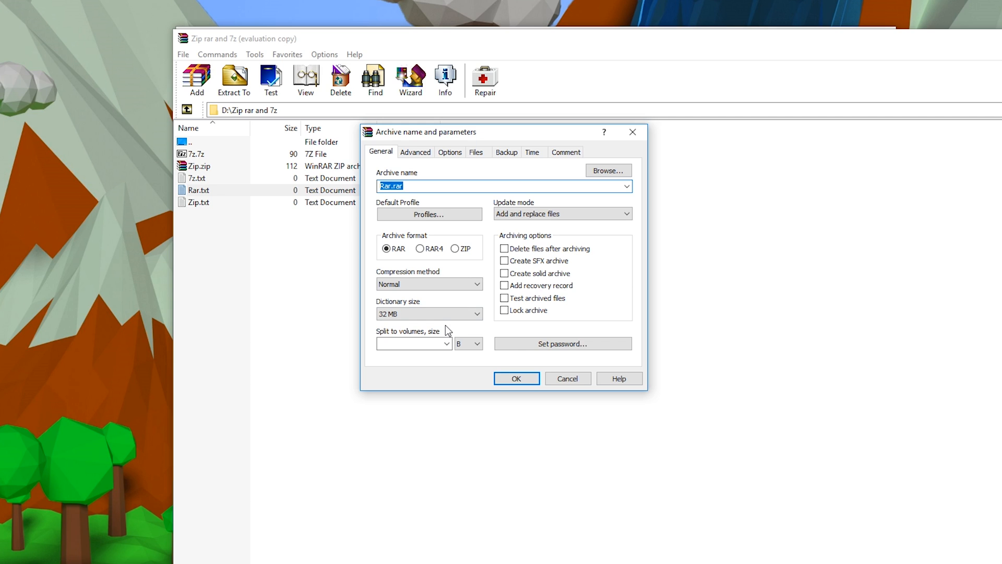
click(515, 381)
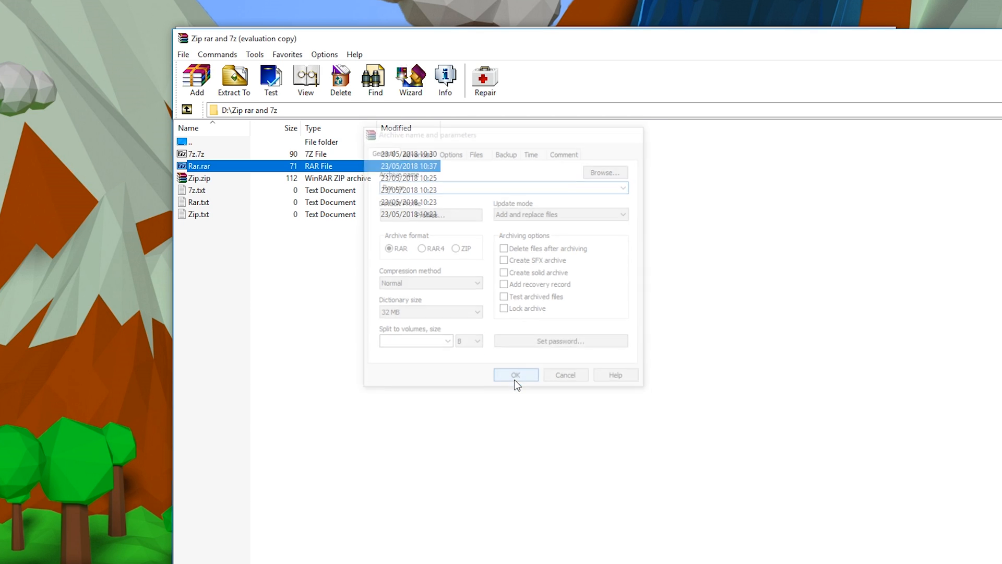
click(208, 178)
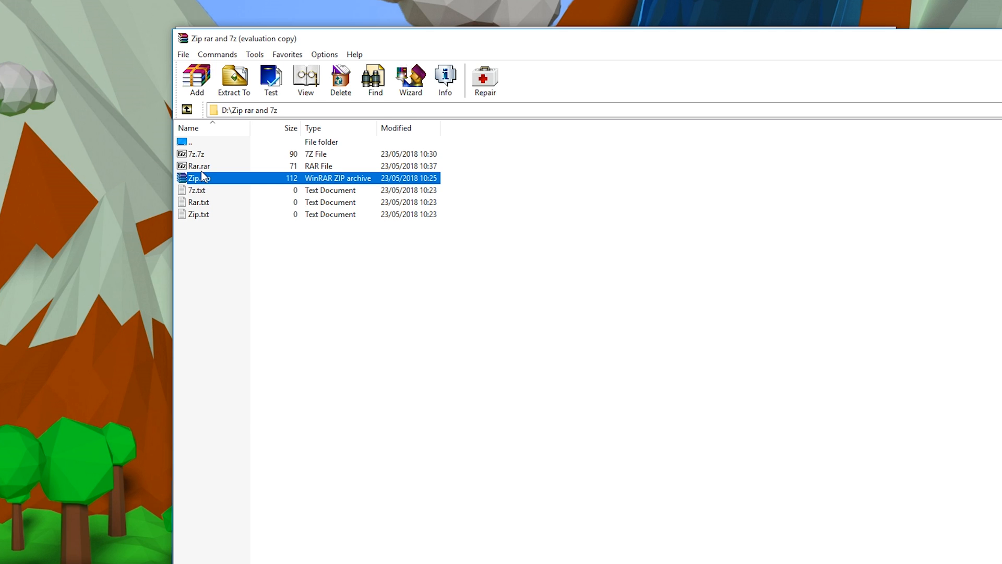
click(203, 155)
click(212, 168)
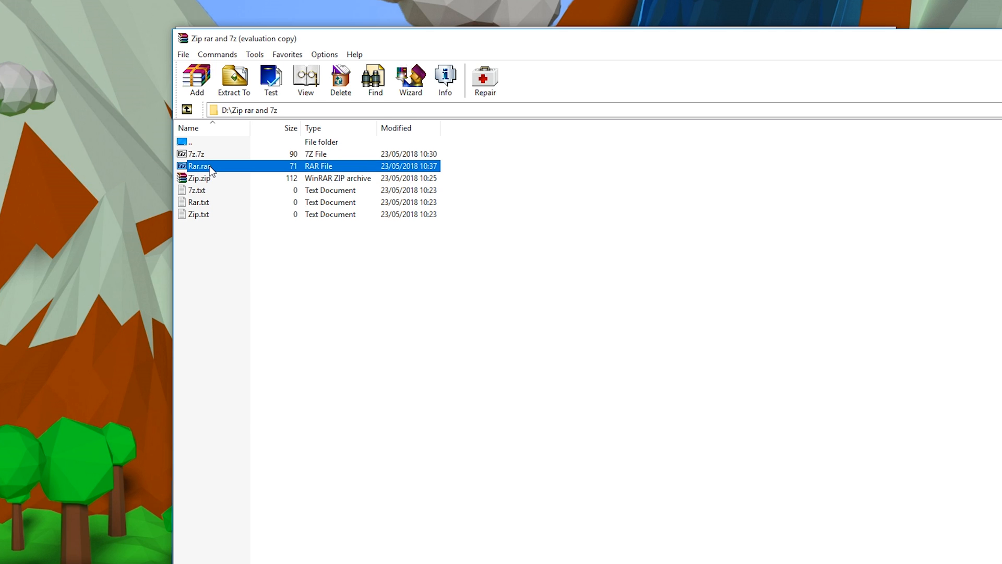